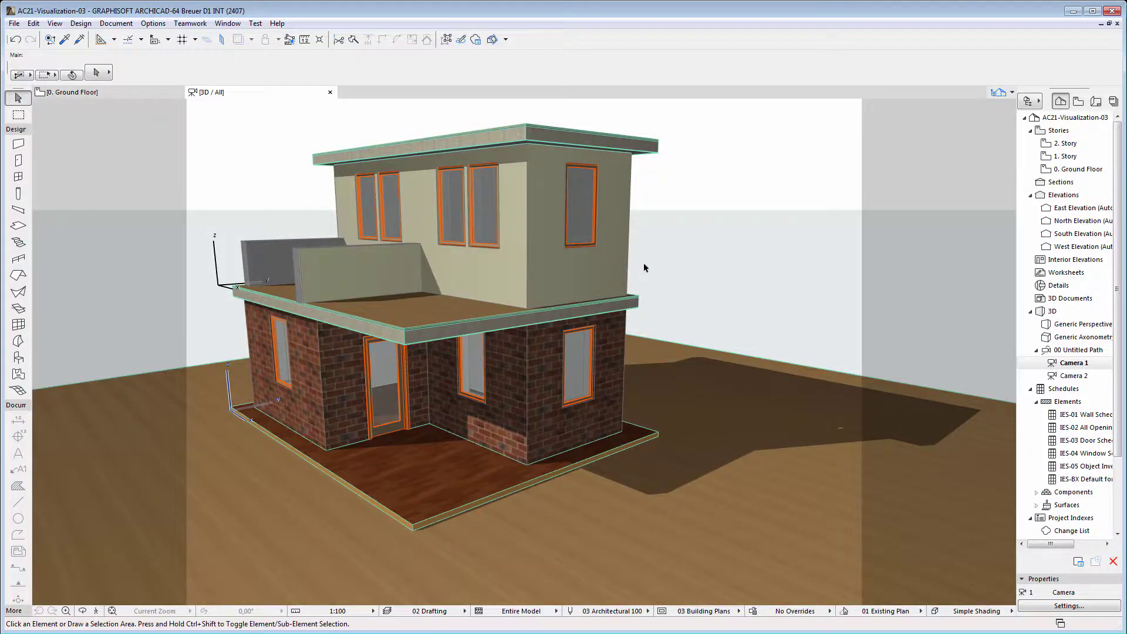
Open the 3D Styles dialog from the 3D window's context menu to show Simple Shading
{"action": "right_click", "coordinate": [643, 267]}
{"action": "mouse_move", "coordinate": [688, 131]}
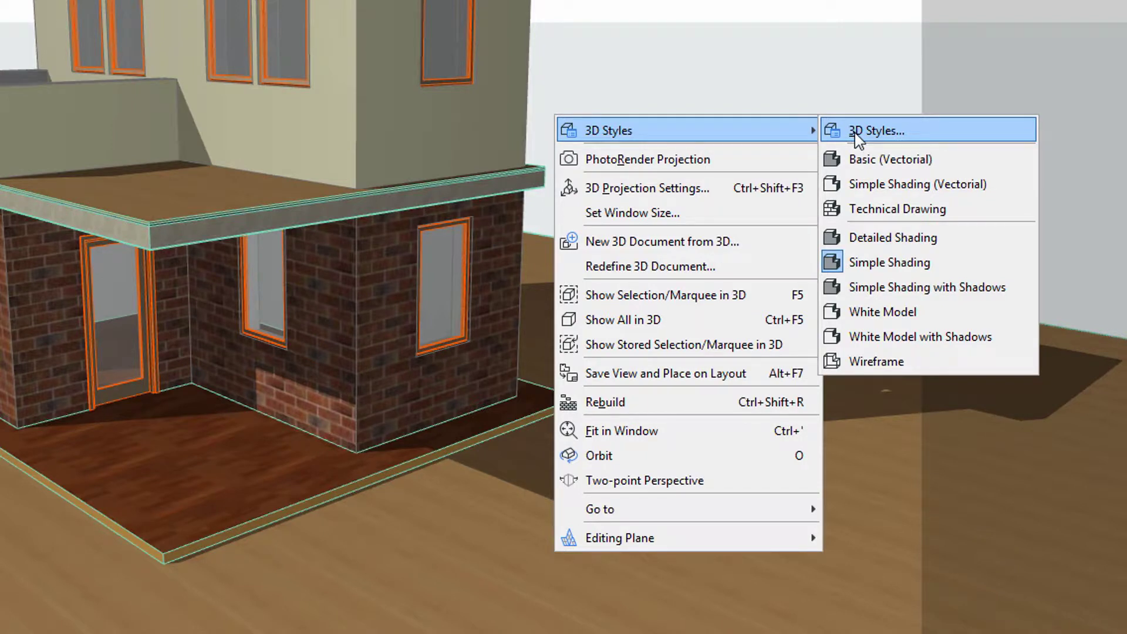
{"action": "left_click", "coordinate": [857, 132]}
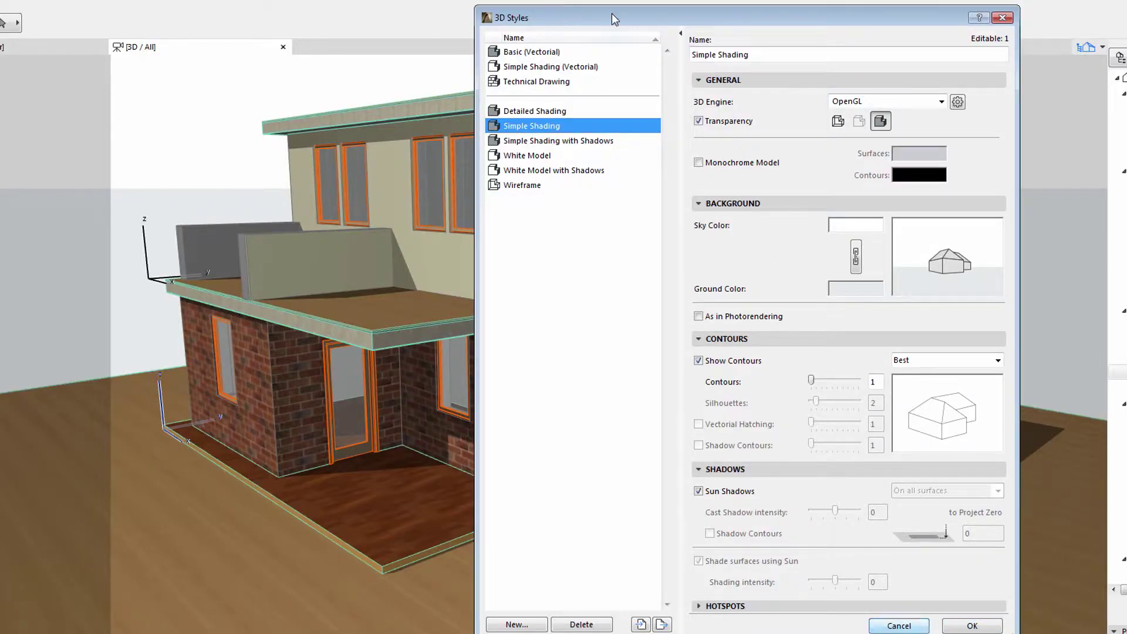
Nudge the 3D Styles dialog to the right, then close it without changes
{"action": "left_click_drag", "start_coordinate": [621, 19], "coordinate": [725, 30]}
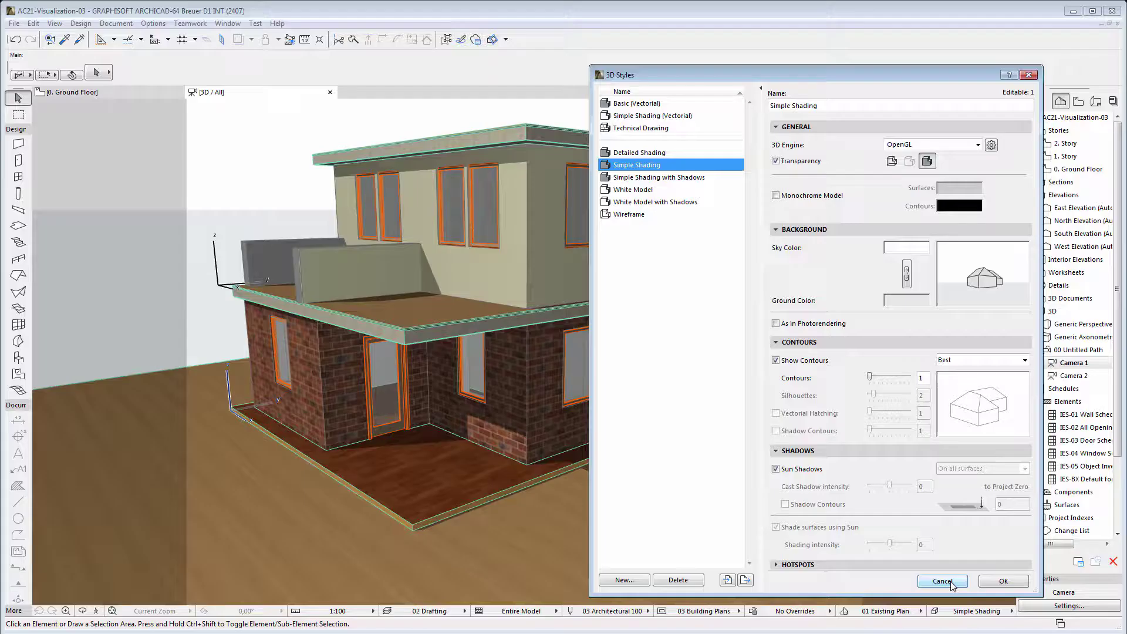
{"action": "left_click", "coordinate": [943, 581]}
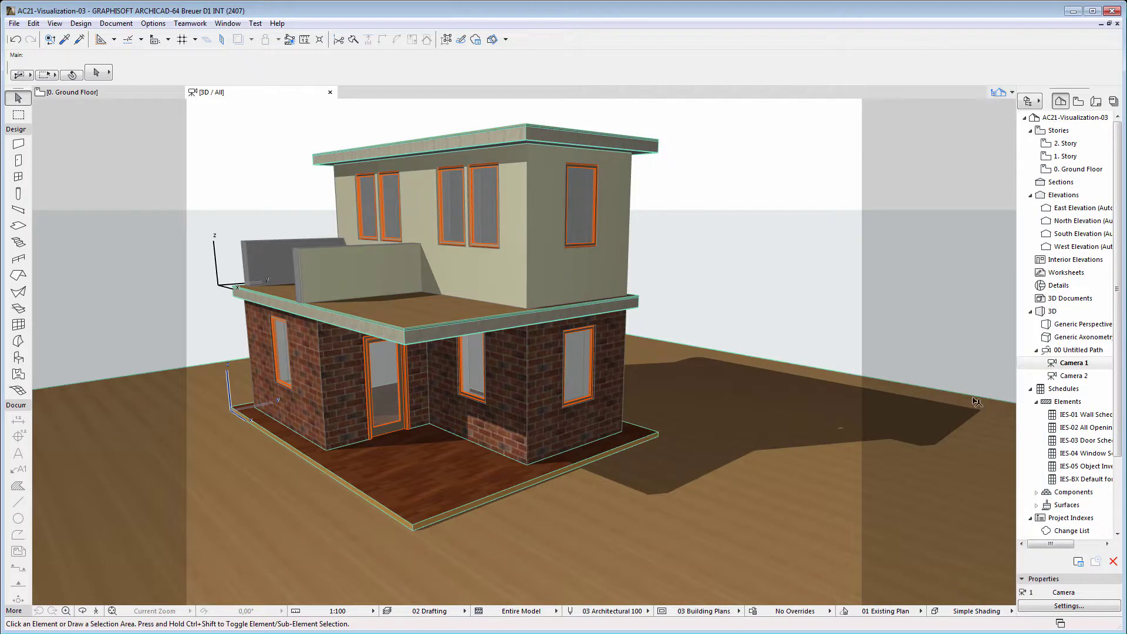
Switch the 3D window to the Camera 2 interior view from the Navigator
{"action": "double_click", "coordinate": [1073, 376]}
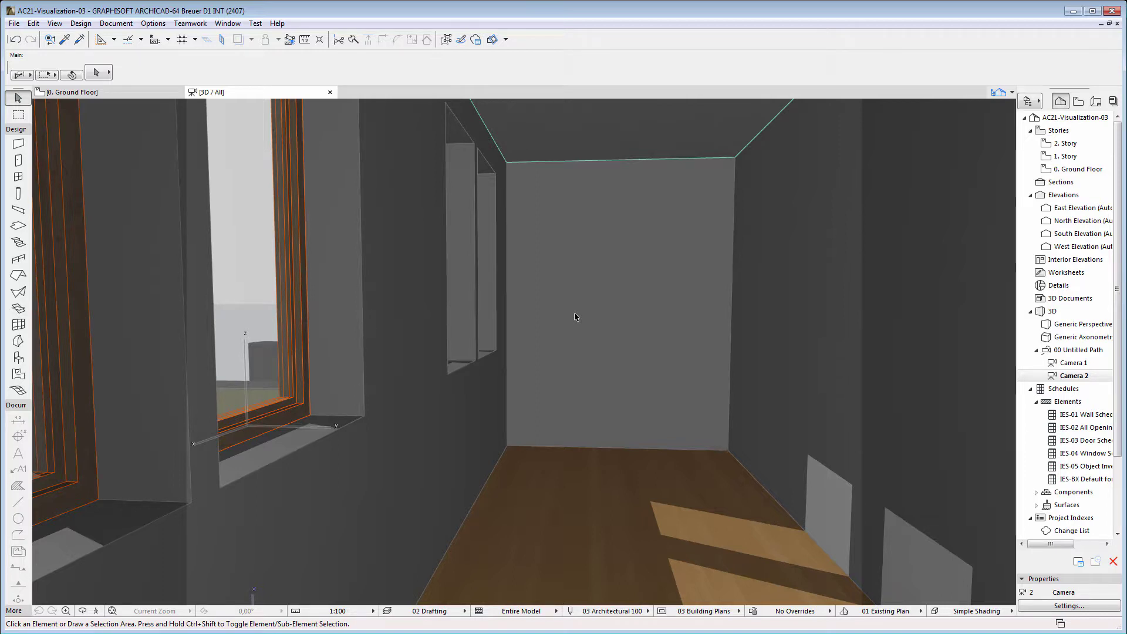
Reopen the 3D Styles dialog over the Camera 2 interior view
{"action": "right_click", "coordinate": [575, 316]}
{"action": "mouse_move", "coordinate": [651, 322]}
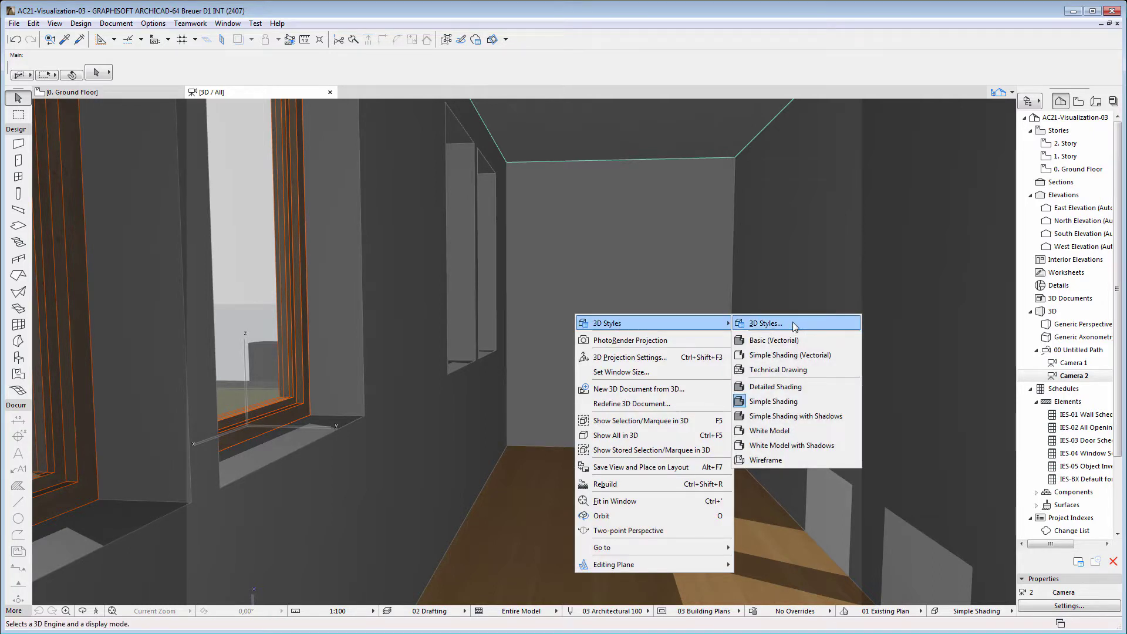
{"action": "left_click", "coordinate": [795, 326]}
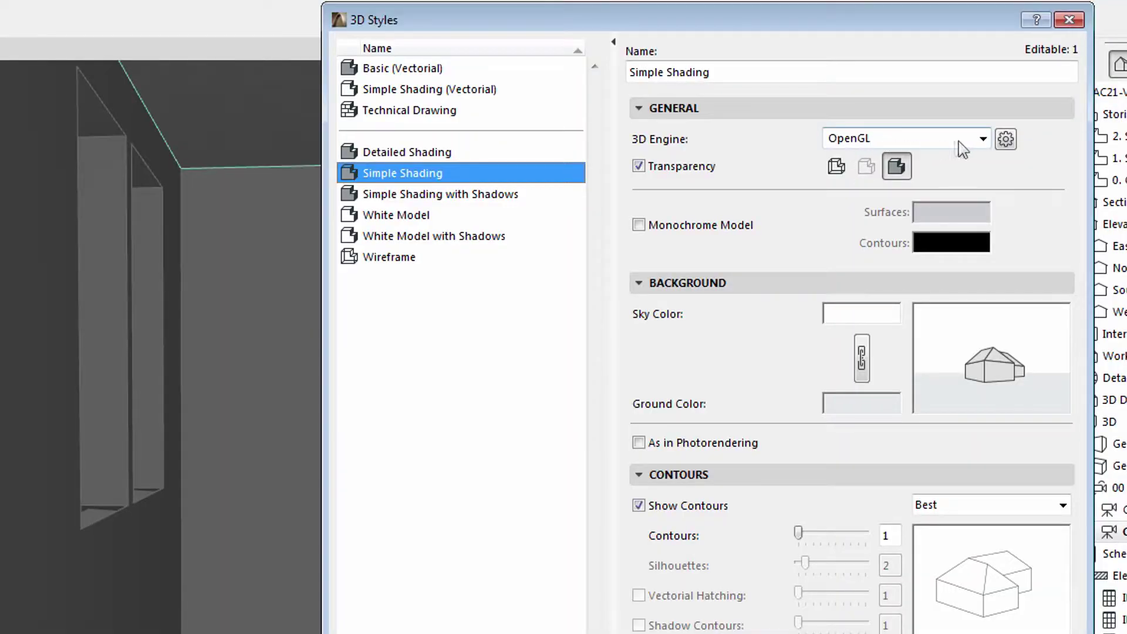
Disable the Headlight in the Simple Shading style's OpenGL advanced options
{"action": "left_click", "coordinate": [1006, 140]}
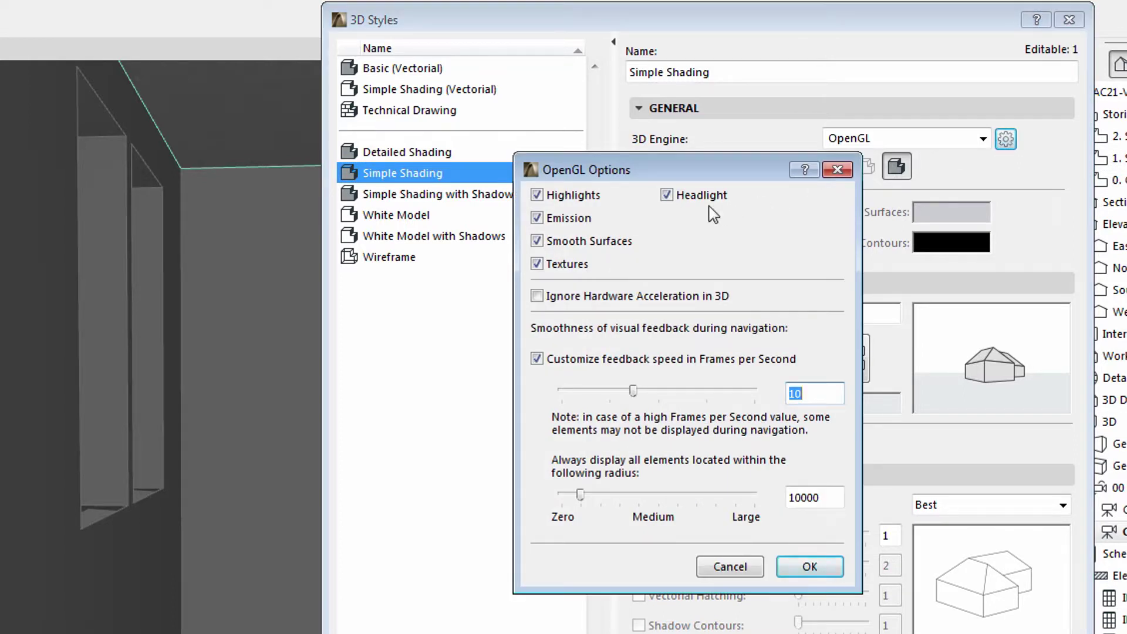
{"action": "left_click", "coordinate": [667, 195]}
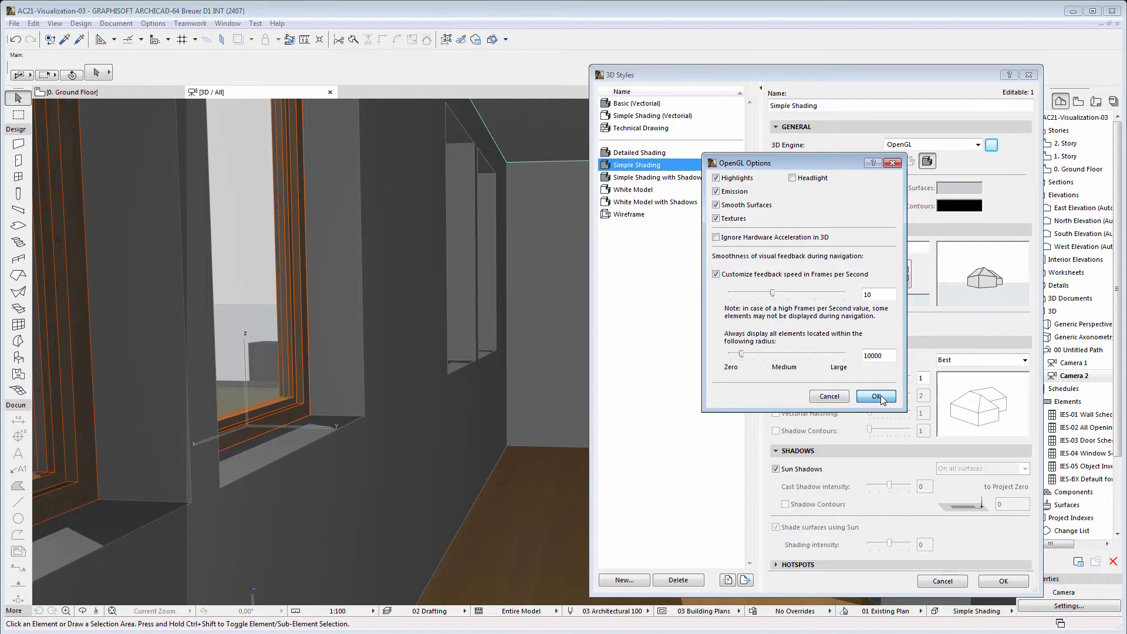
{"action": "left_click", "coordinate": [881, 398]}
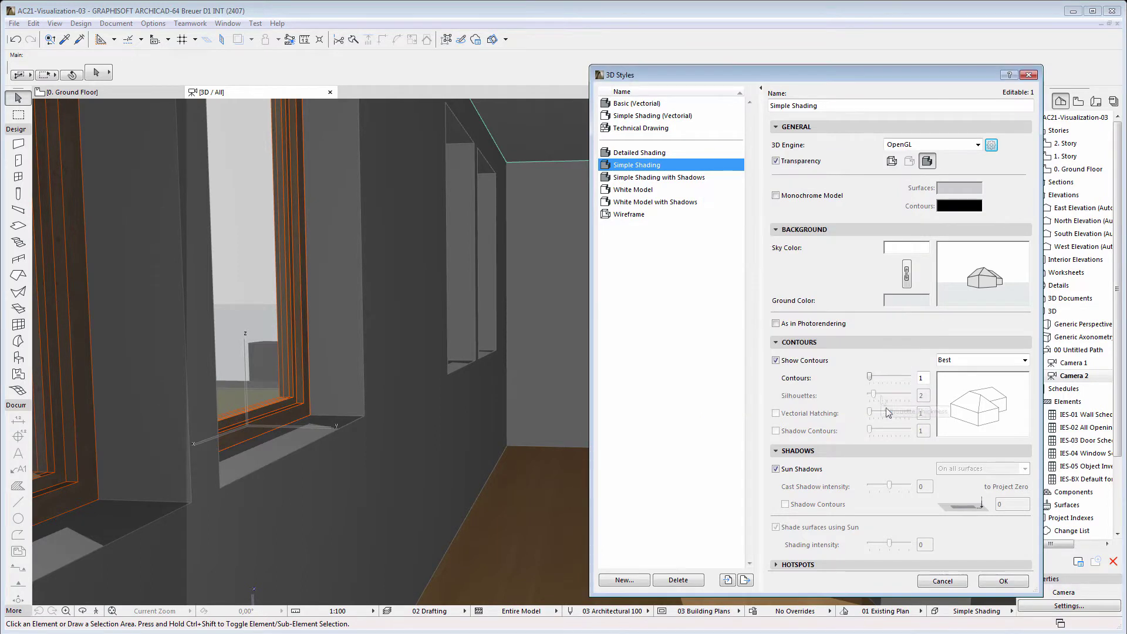
Apply the headlight-free style, then return to the Camera 1 exterior view
{"action": "left_click", "coordinate": [991, 581]}
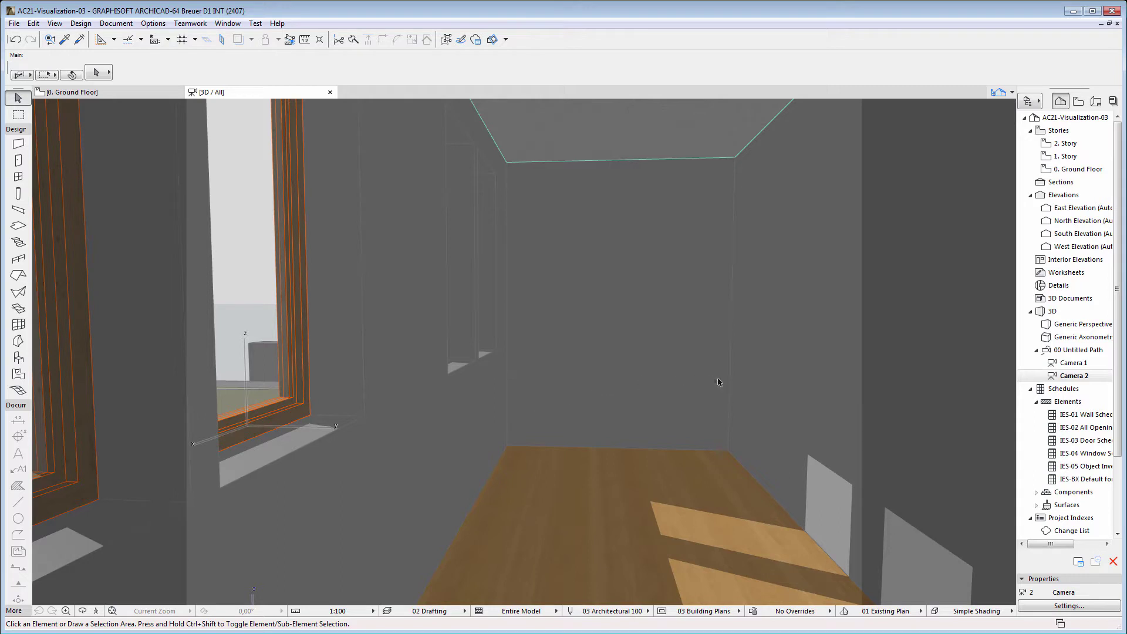
{"action": "double_click", "coordinate": [1071, 363]}
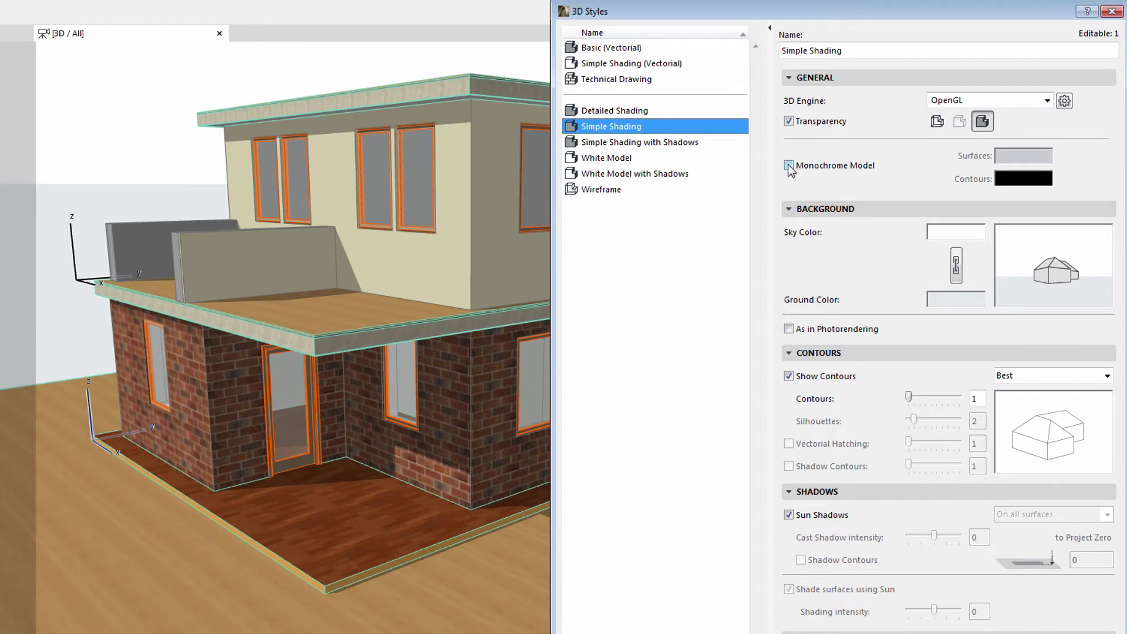
Turn on Monochrome Model for Simple Shading and apply it
{"action": "left_click", "coordinate": [789, 166]}
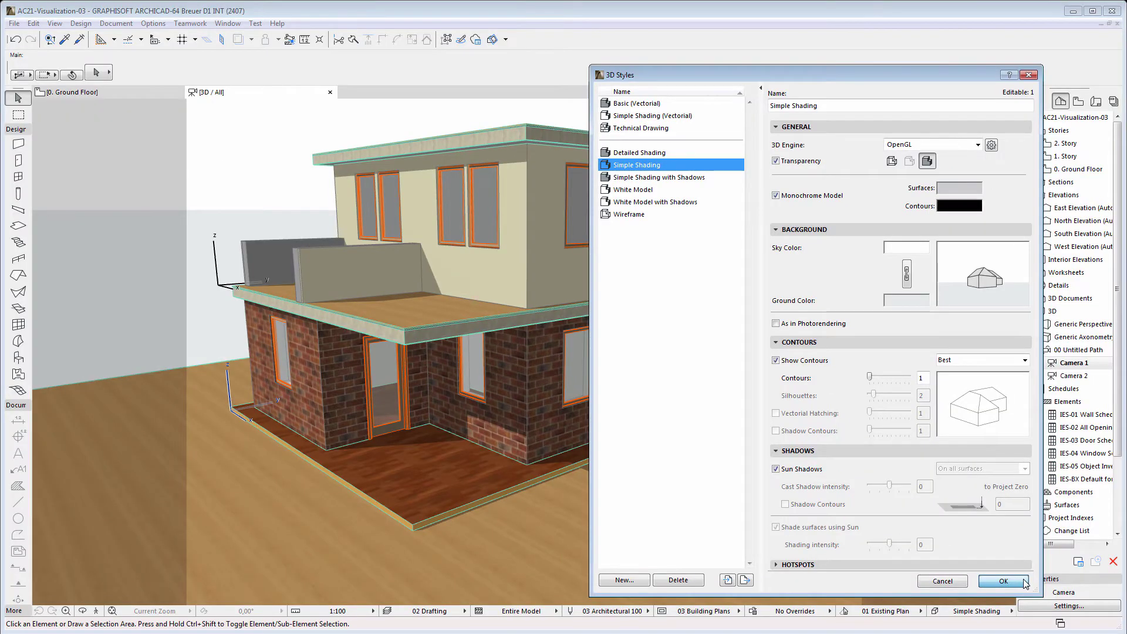
{"action": "left_click", "coordinate": [1003, 581]}
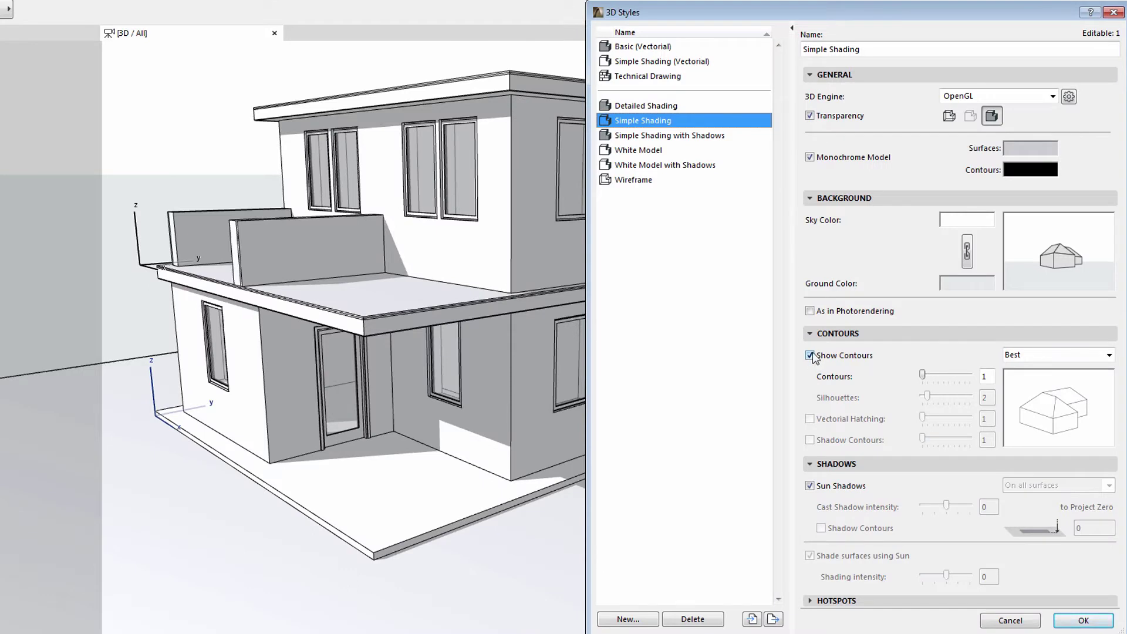
Set the Contours thickness to 3 and apply the style
{"action": "left_click_drag", "start_coordinate": [924, 375], "coordinate": [945, 378]}
{"action": "left_click_drag", "start_coordinate": [945, 377], "coordinate": [934, 374]}
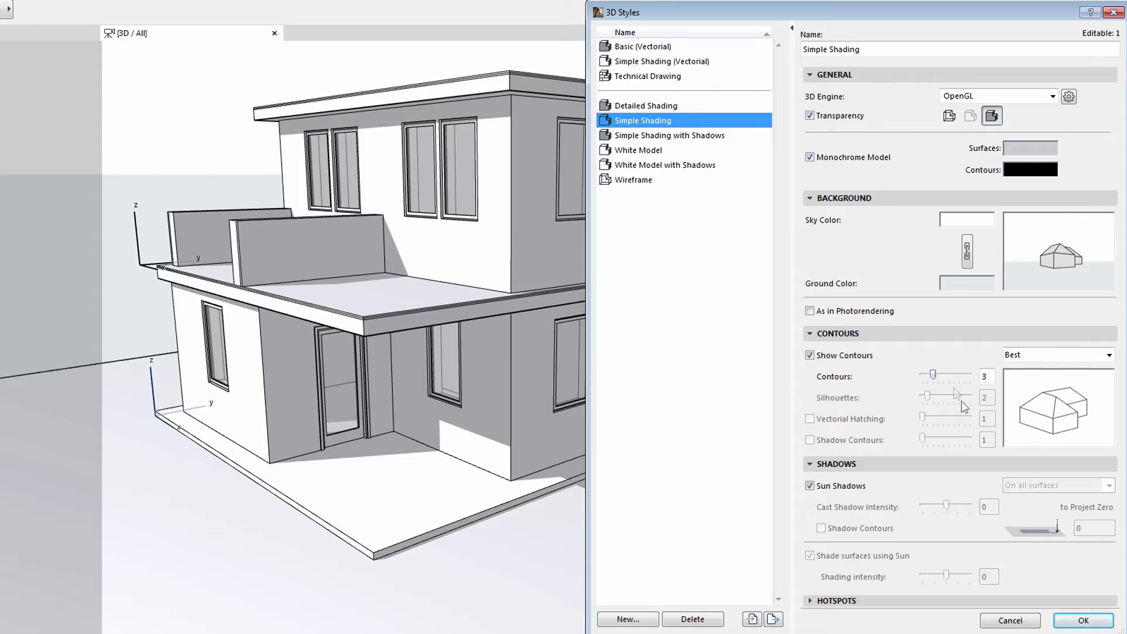
{"action": "left_click", "coordinate": [1084, 621]}
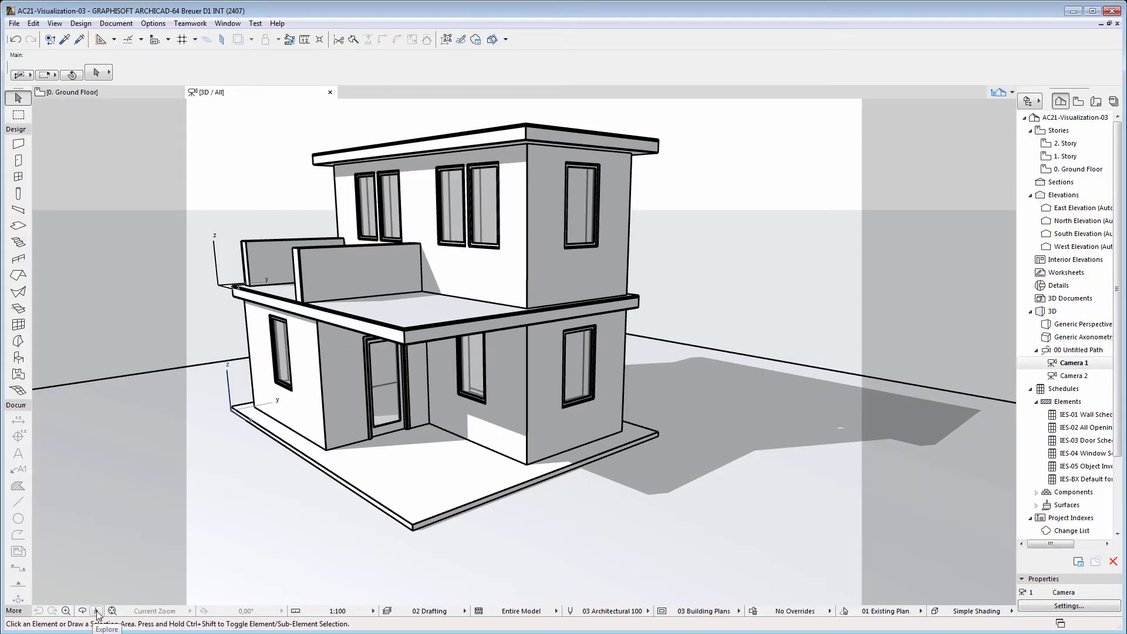
Fly around the house's facades in Explore mode, move closer, then exit Explore
{"action": "left_click", "coordinate": [98, 614]}
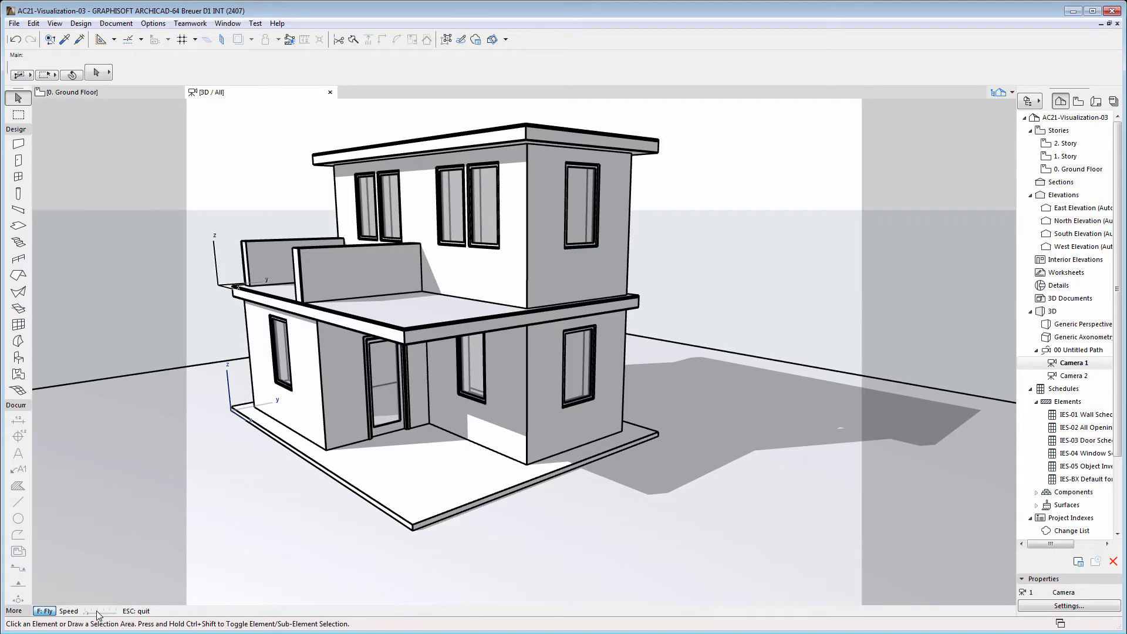
{"action": "key", "text": "Left"}
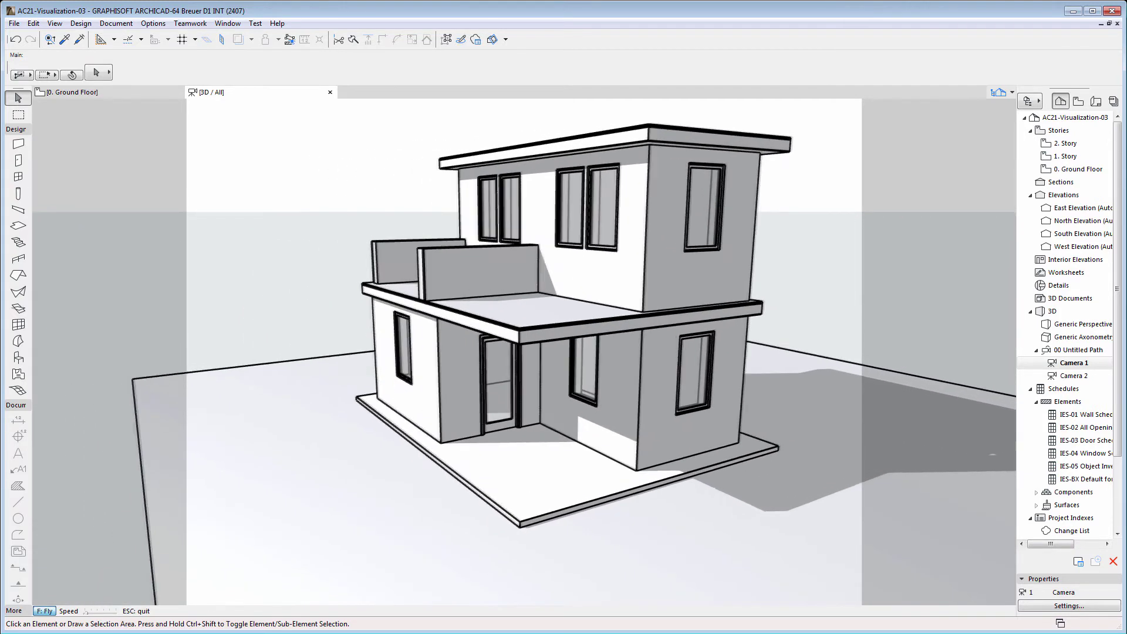
{"action": "key", "text": "Left"}
{"action": "key", "text": "Right"}
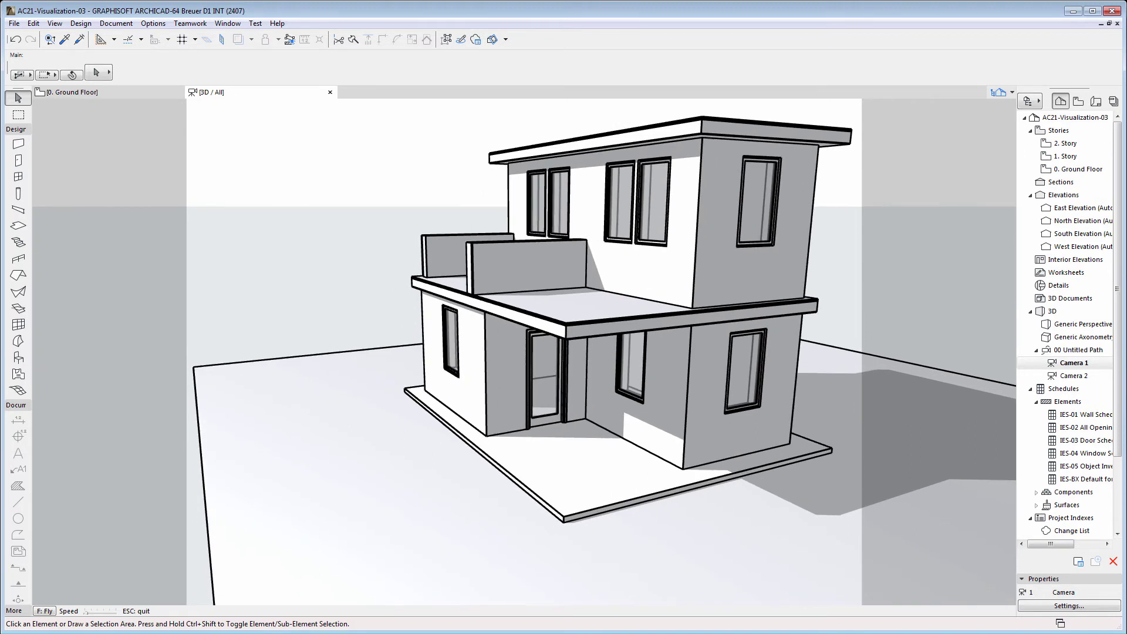
{"action": "key", "text": "Right"}
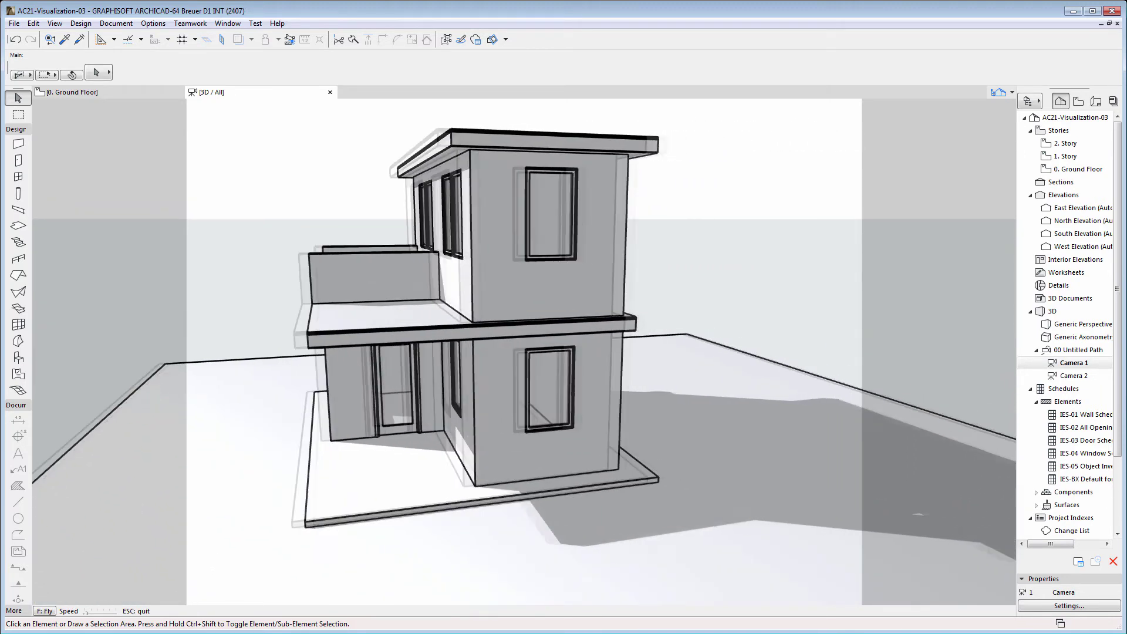
{"action": "key", "text": "Left"}
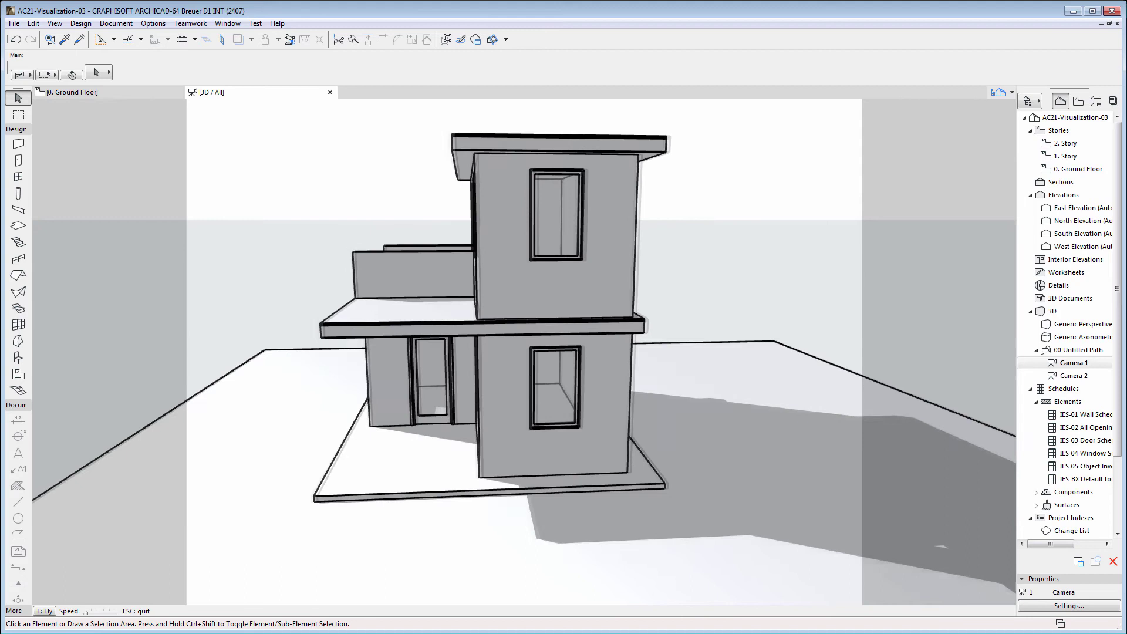
{"action": "key", "text": "Up"}
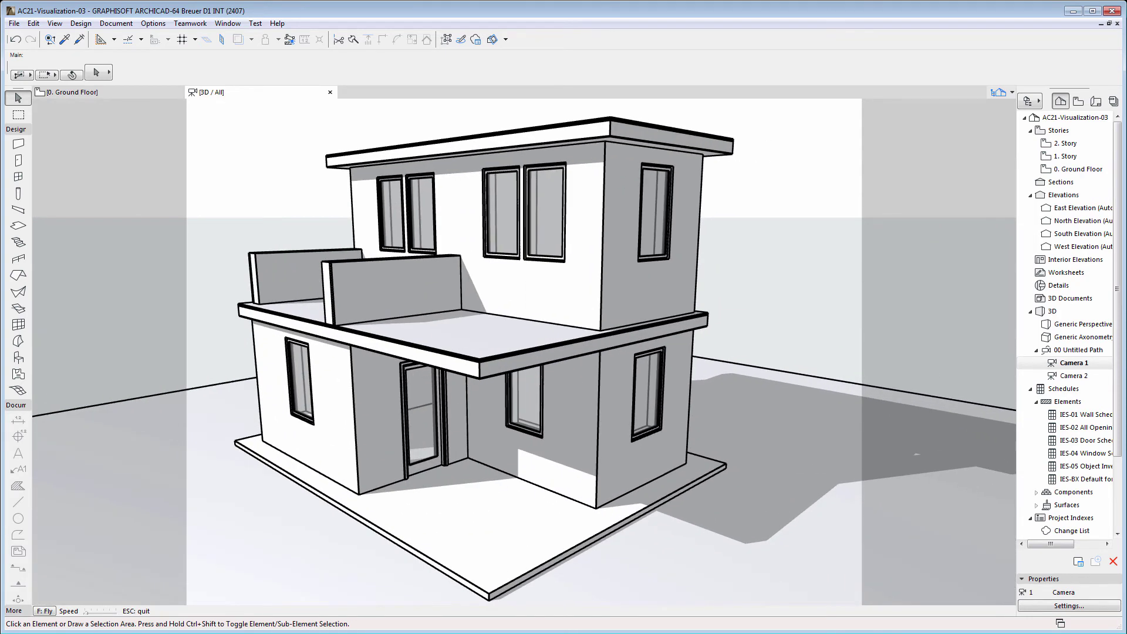
{"action": "key", "text": "Up"}
{"action": "key", "text": "Escape"}
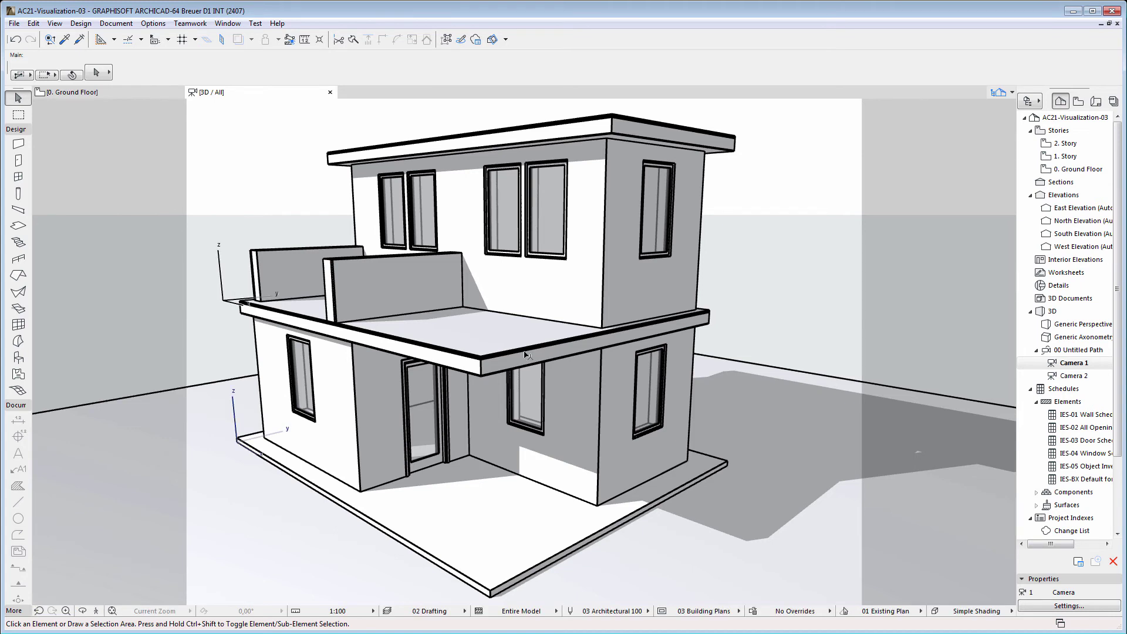